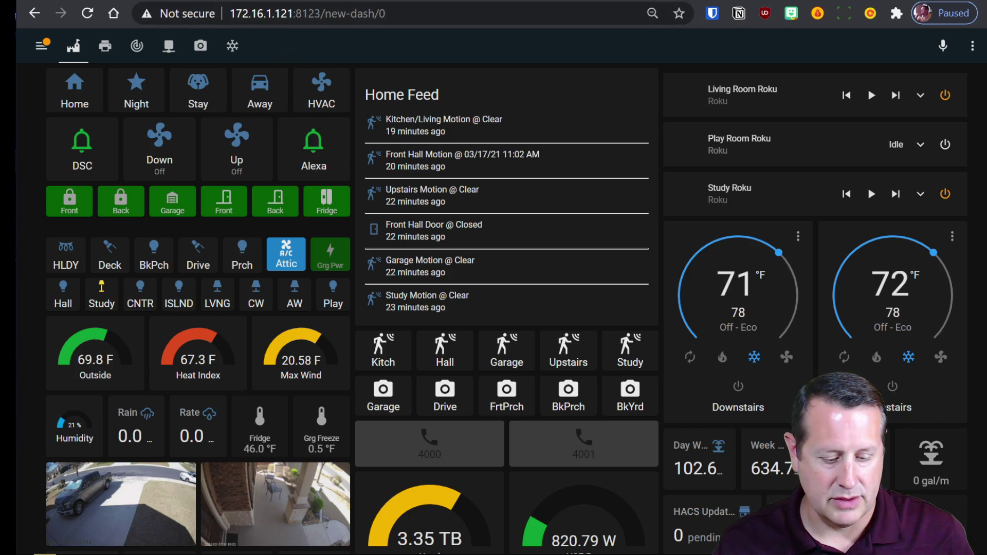
# Step: On the test server, search the Add-on Store for 'esp' and open the ESPHome add-on
pyautogui.hotkey('ctrl', 'Tab')
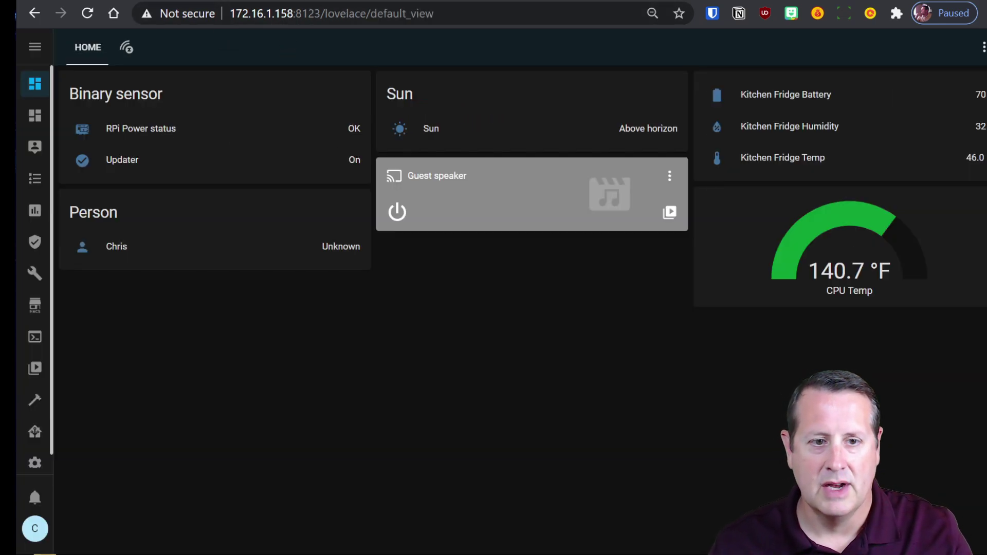
pyautogui.click(37, 432)
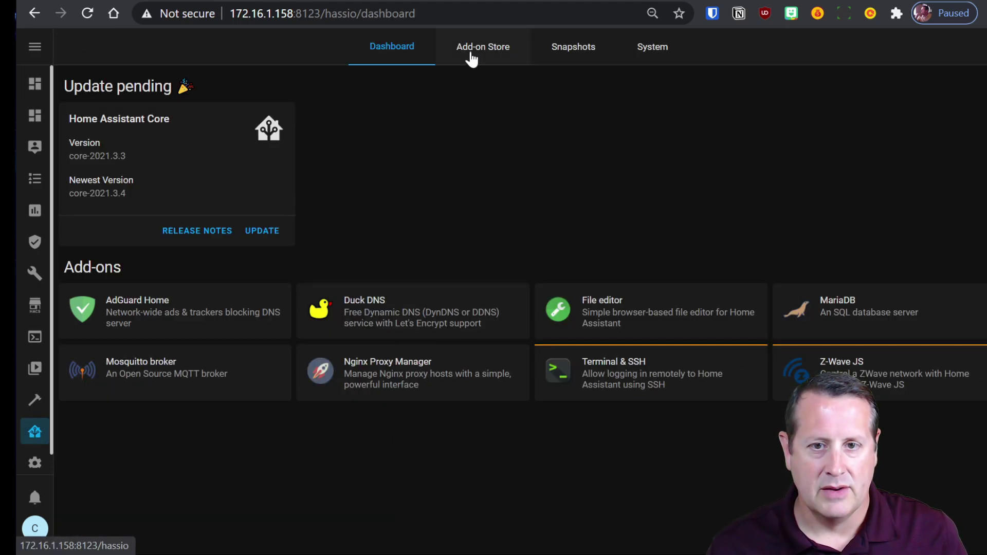
pyautogui.click(469, 51)
pyautogui.click(209, 84)
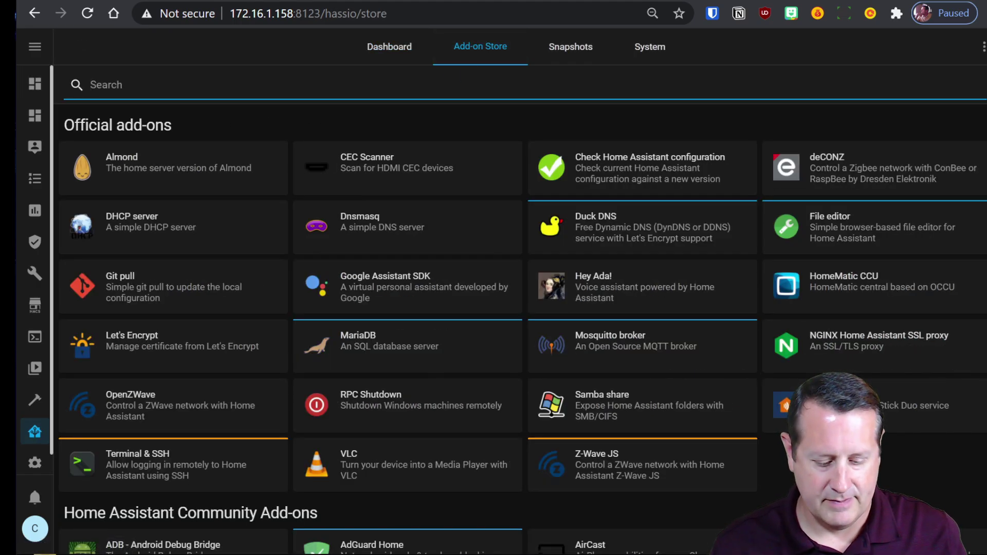
pyautogui.write('esp')
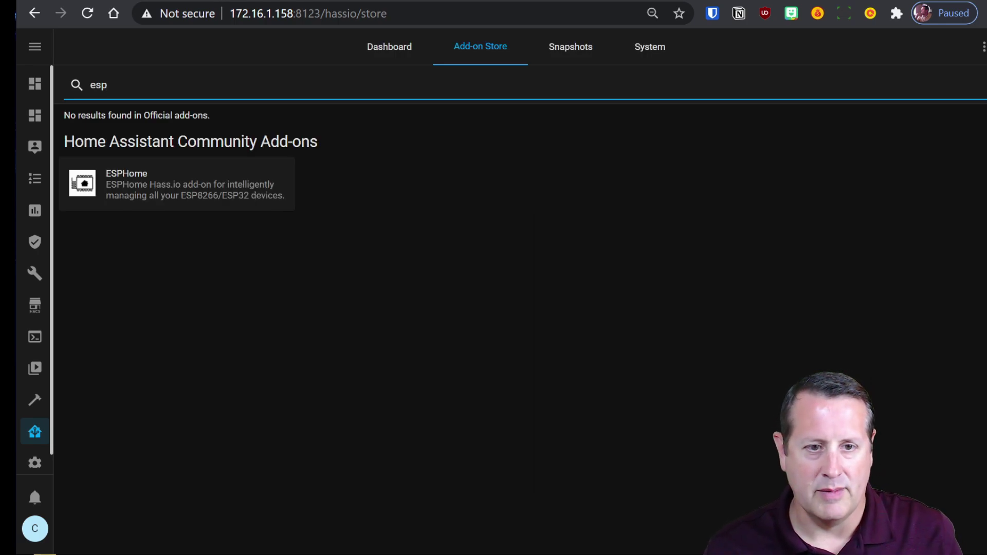
pyautogui.click(166, 201)
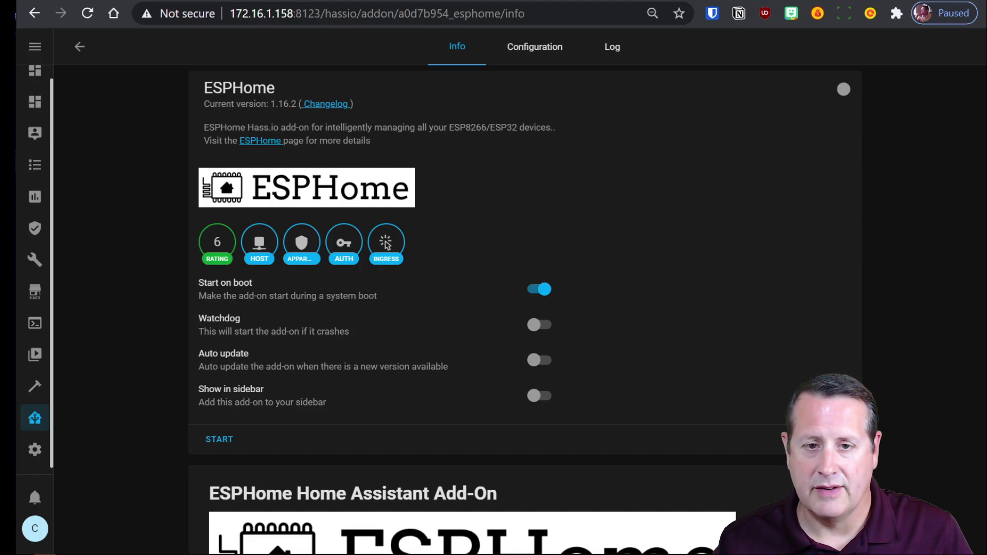
# Step: Review the ESPHome add-on's configuration, then start the add-on from its Info page
pyautogui.click(538, 56)
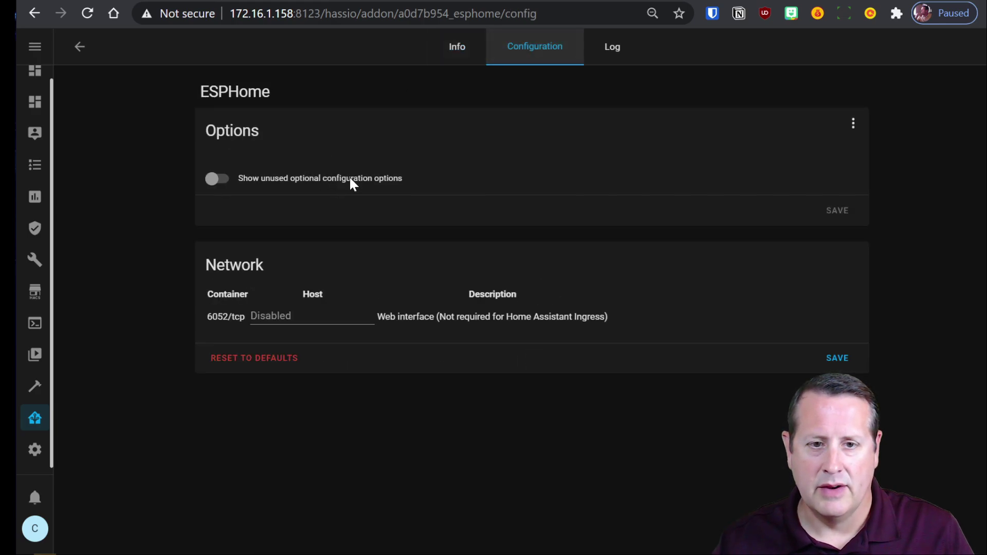
pyautogui.click(458, 50)
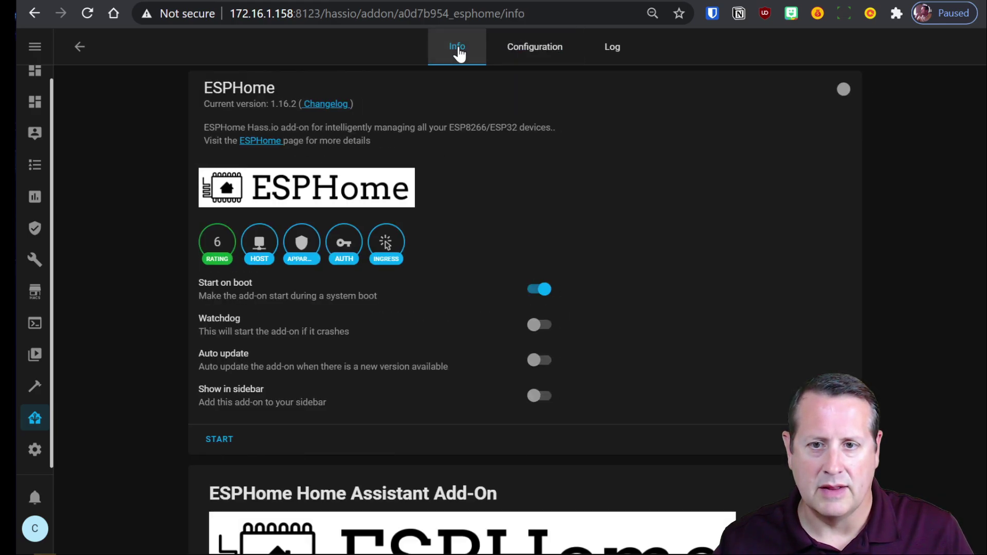
pyautogui.click(226, 441)
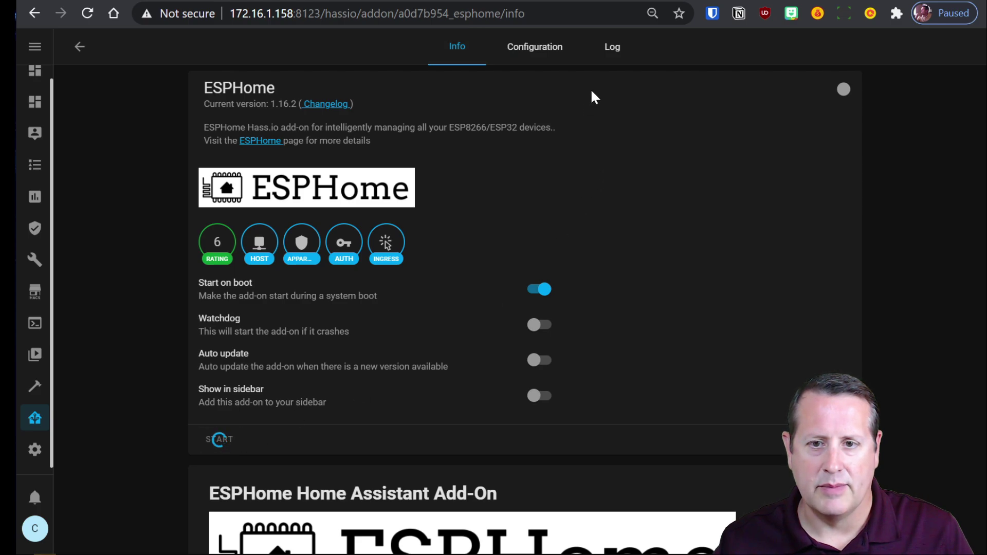
# Step: Check the add-on log, then reload the Info page until ESPHome shows as running
pyautogui.click(606, 54)
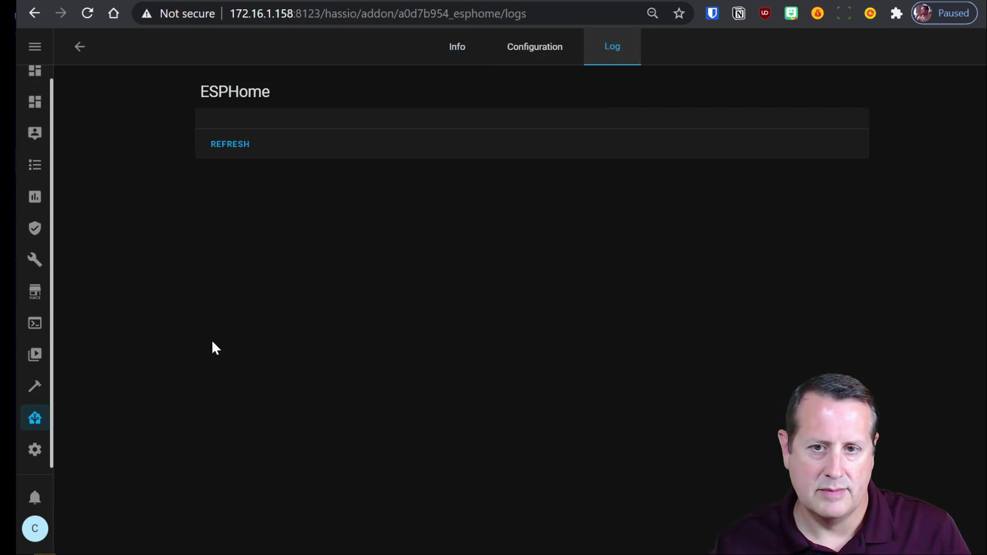
pyautogui.click(234, 147)
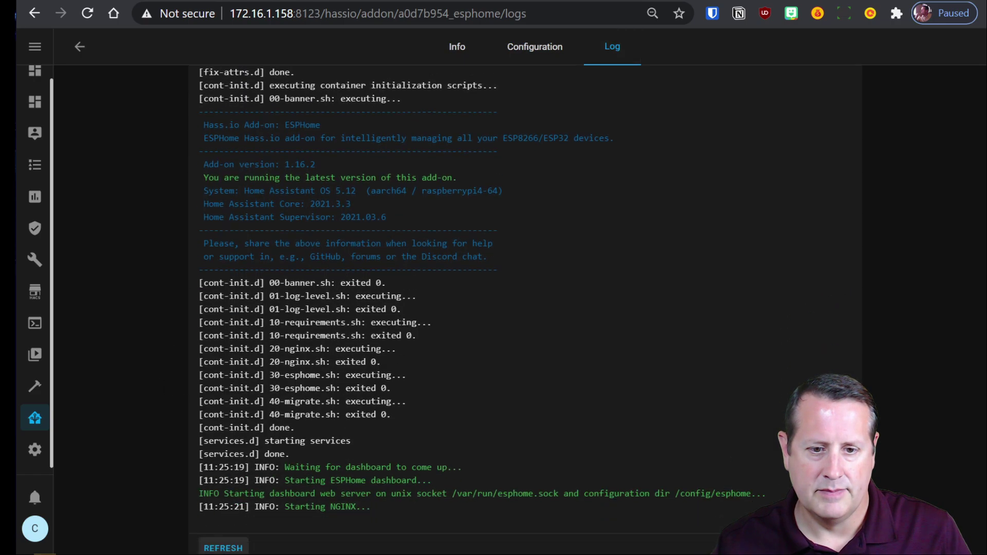
pyautogui.scroll(-1, 471, 309)
pyautogui.click(242, 533)
pyautogui.scroll(3, 465, 247)
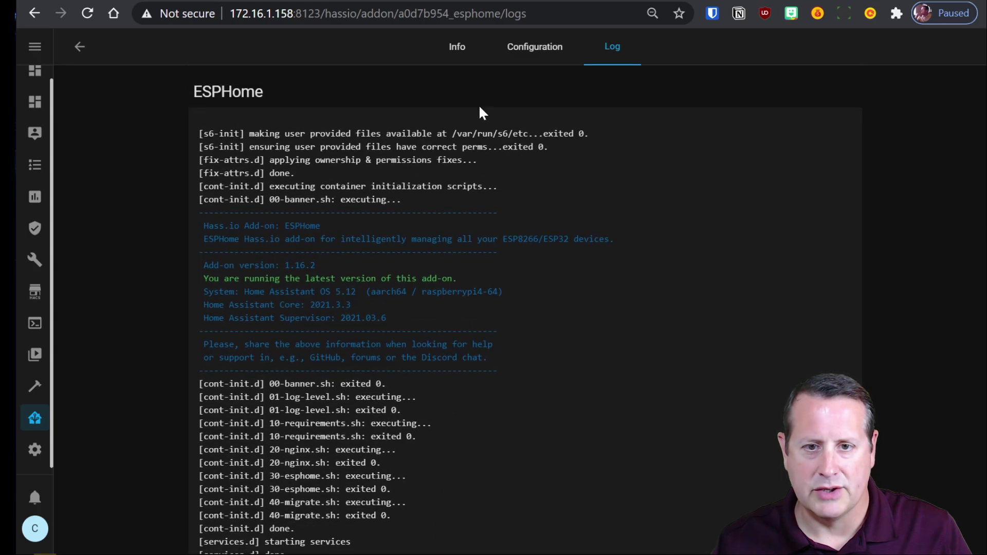
pyautogui.click(460, 56)
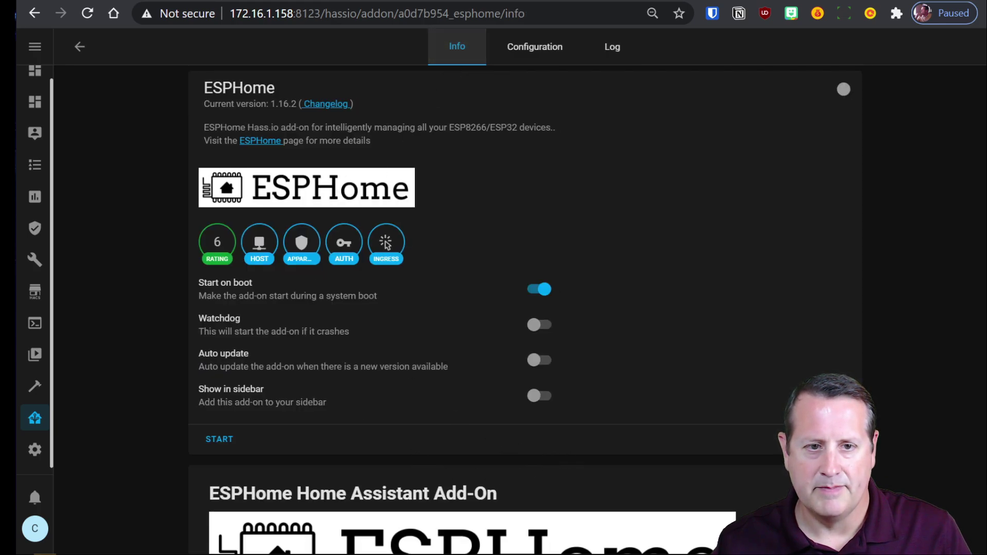
pyautogui.click(88, 13)
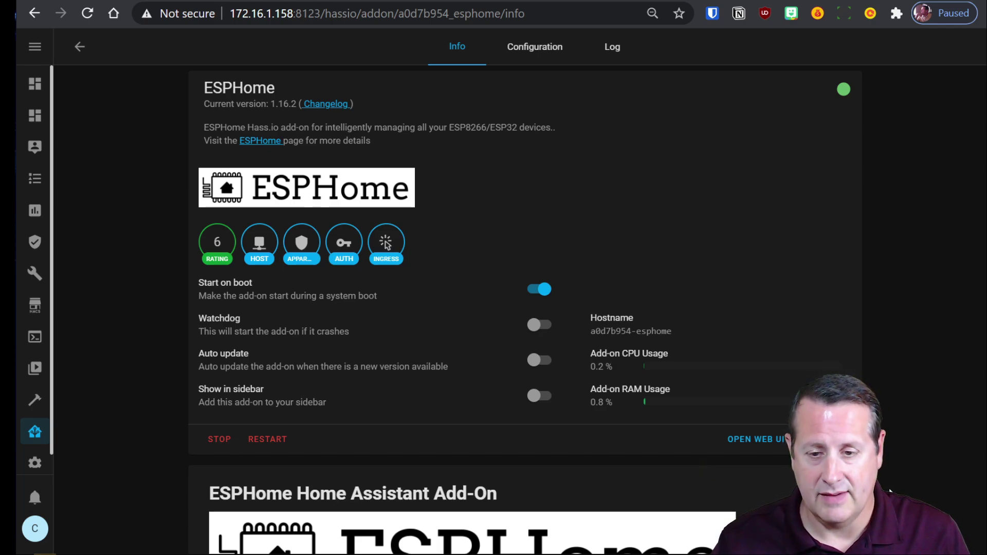
# Step: Open the ESPHome web UI and start a new node with the green + button
pyautogui.click(758, 442)
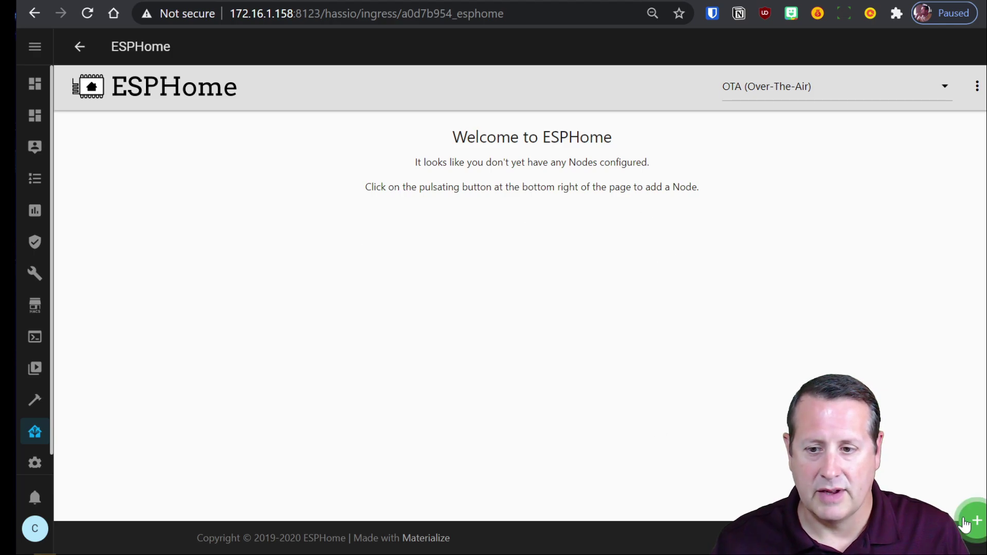
pyautogui.click(977, 521)
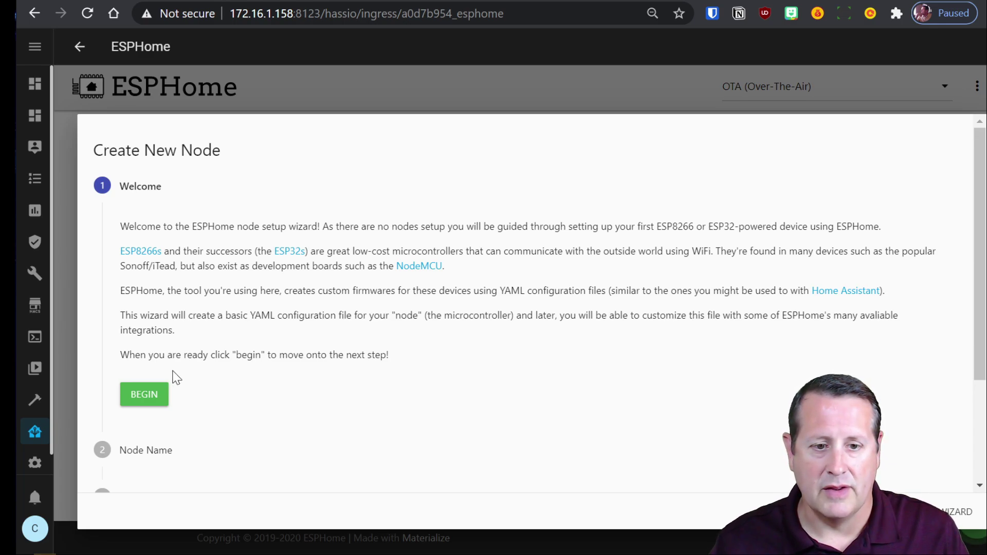
pyautogui.click(154, 395)
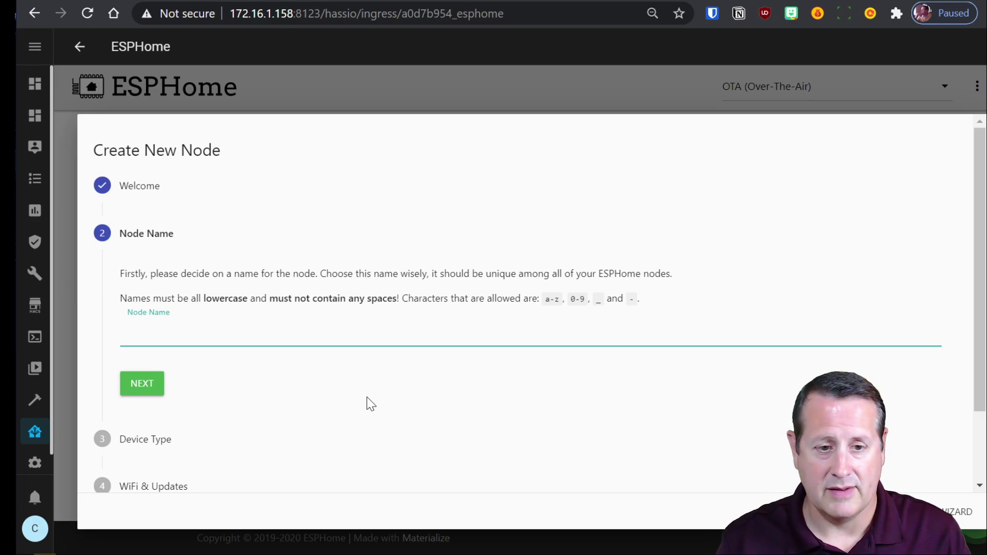
# Step: Enter guest_br_node as the node name and continue to Device Type
pyautogui.write('guest')
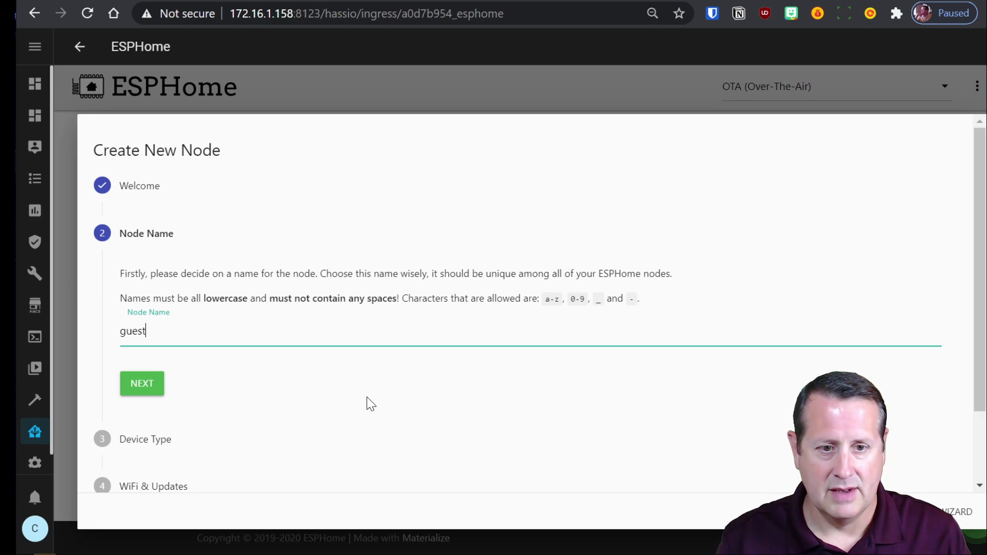
pyautogui.write('_br_node')
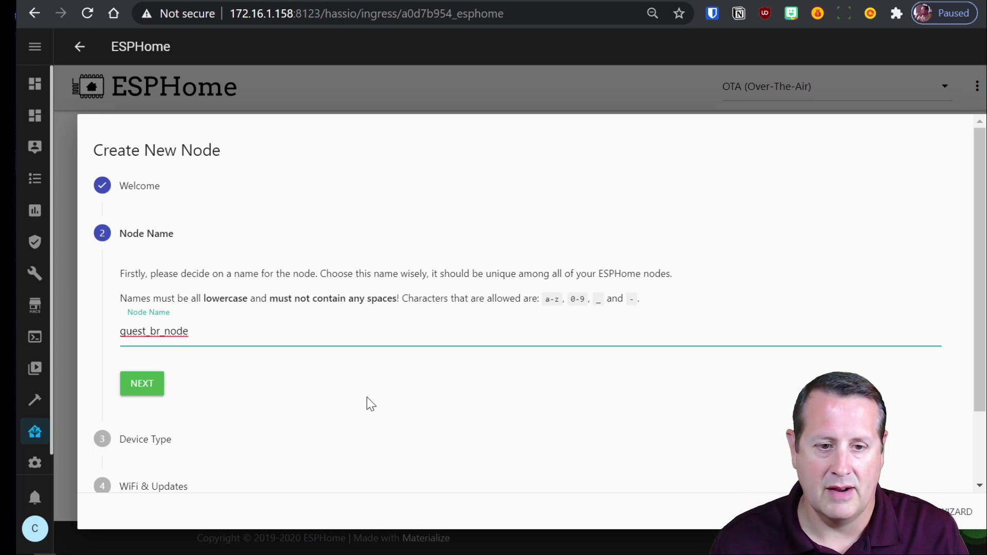
pyautogui.click(152, 392)
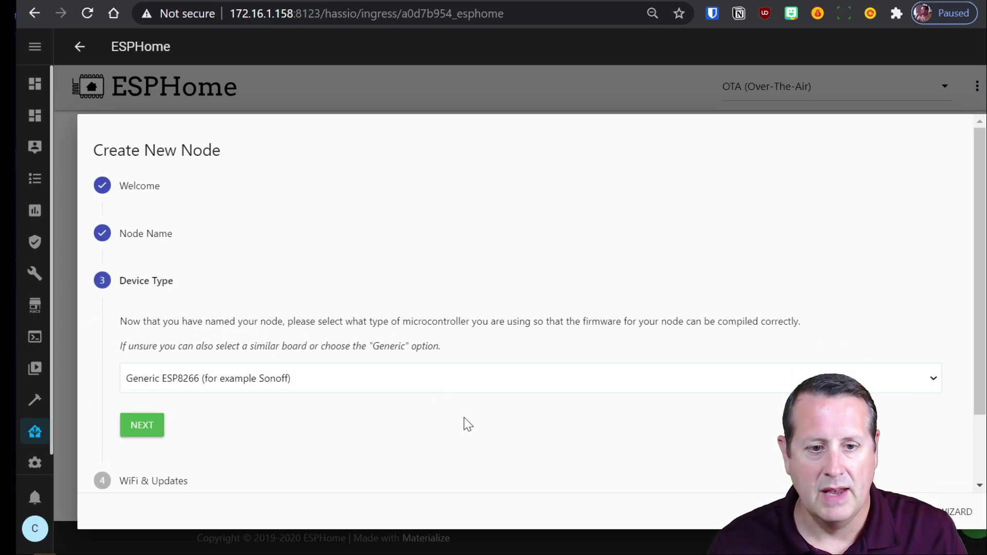
# Step: Choose Generic ESP32 (WROVER Module) as the board and continue to WiFi settings
pyautogui.click(362, 378)
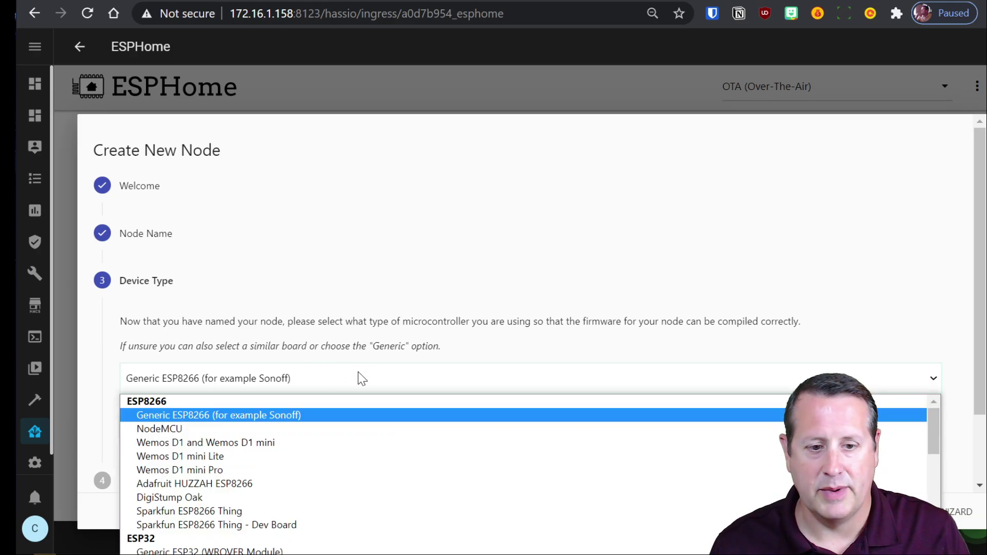
pyautogui.scroll(-15, 341, 492)
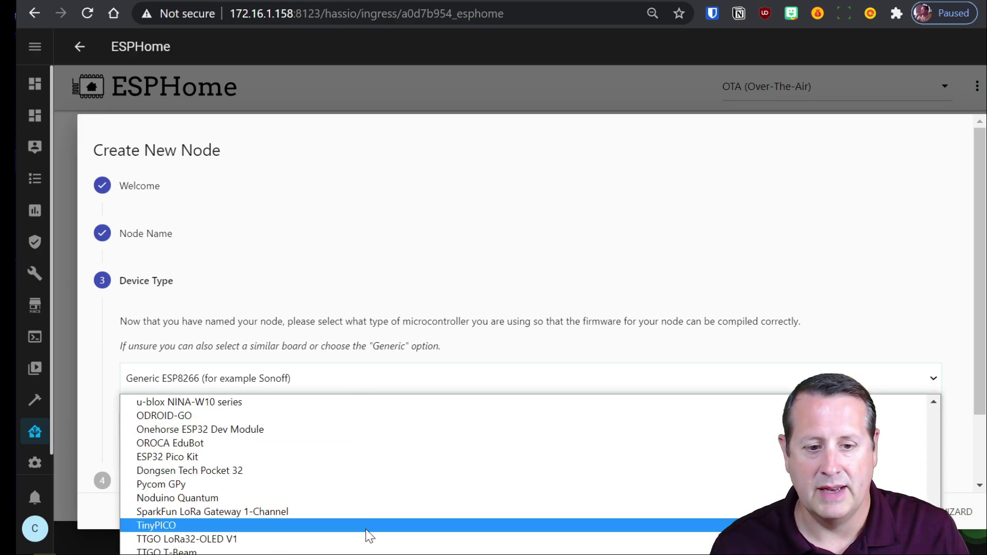
pyautogui.scroll(15, 368, 536)
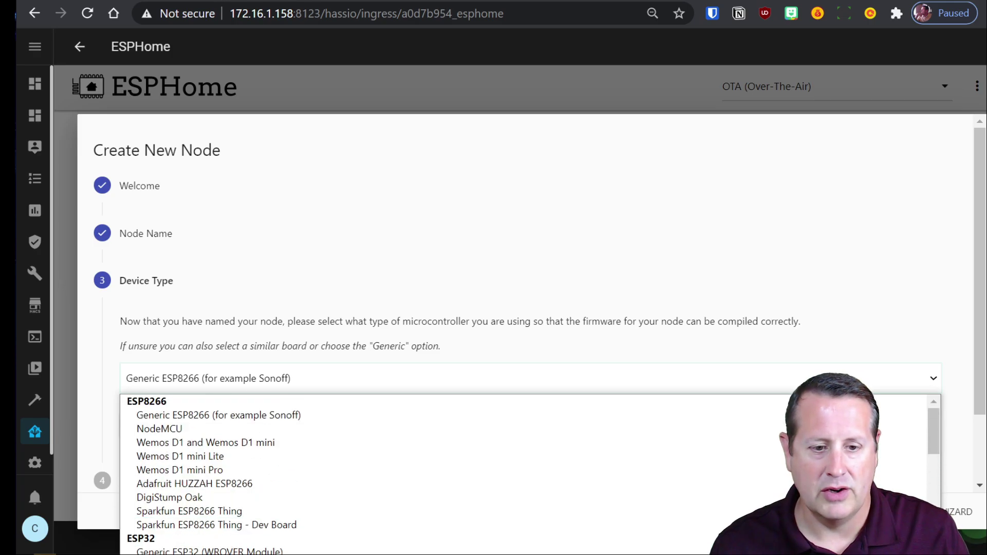
pyautogui.click(367, 552)
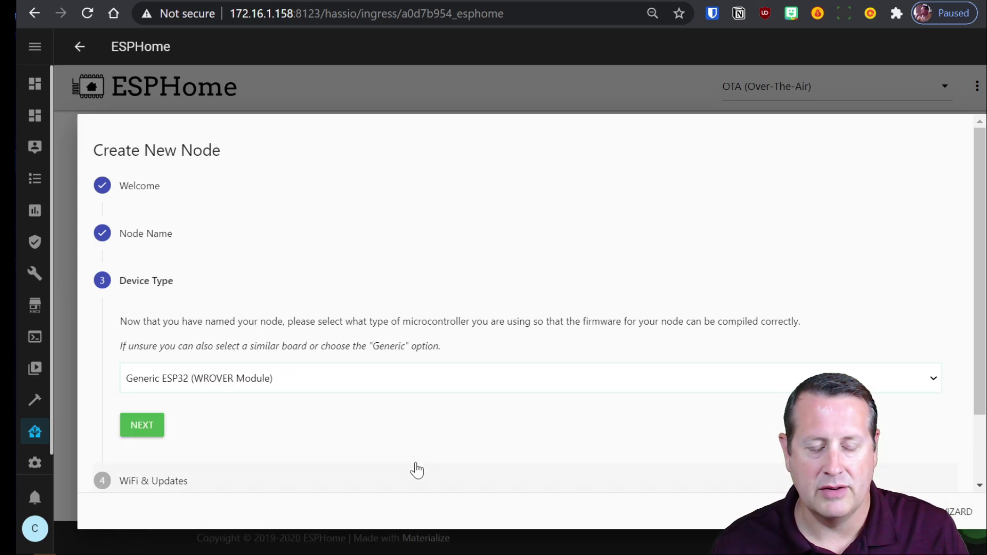
pyautogui.scroll(-2, 329, 437)
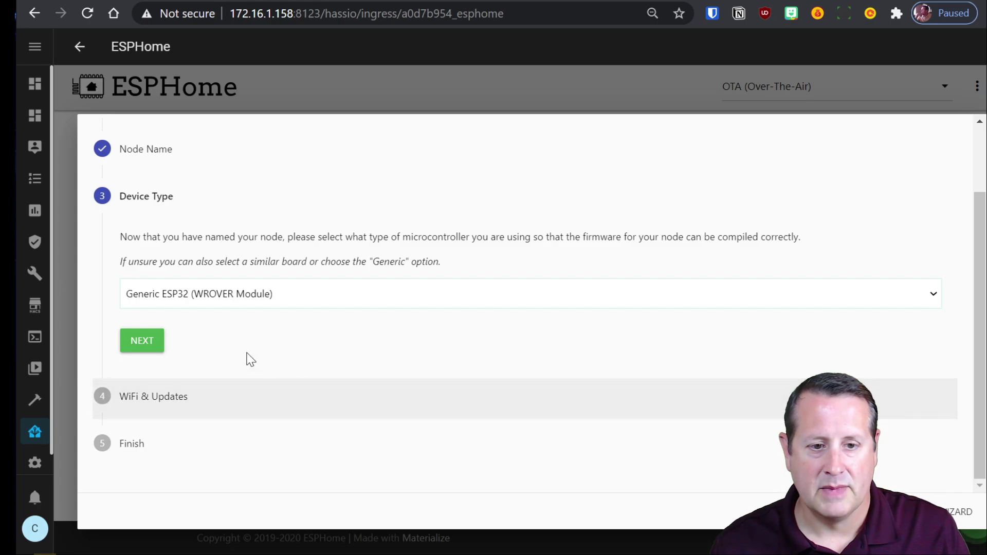
pyautogui.click(149, 344)
pyautogui.click(148, 334)
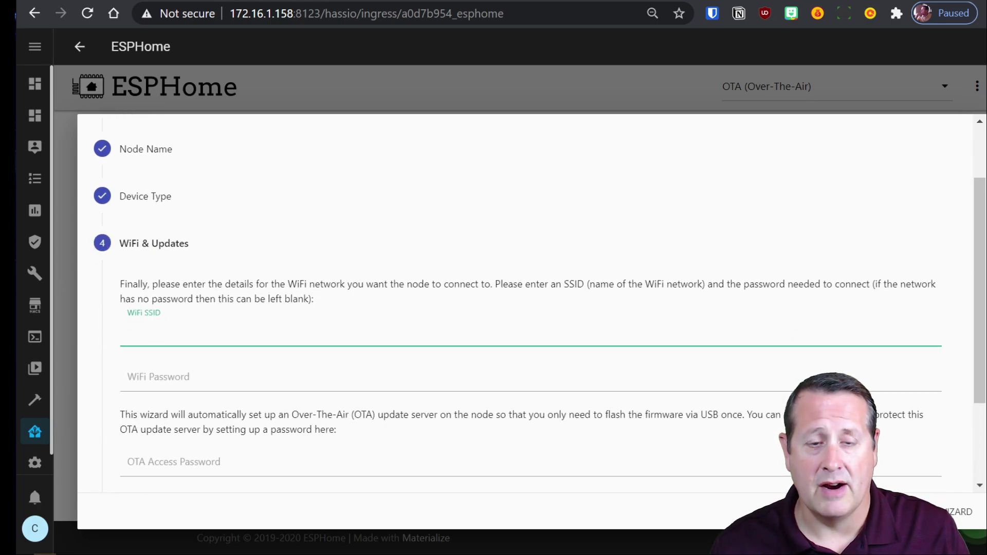
# Step: Autofill WiFi SSID CookiesNCream with its saved password, leave OTA password empty, and continue
pyautogui.press('Return')
pyautogui.write('C')
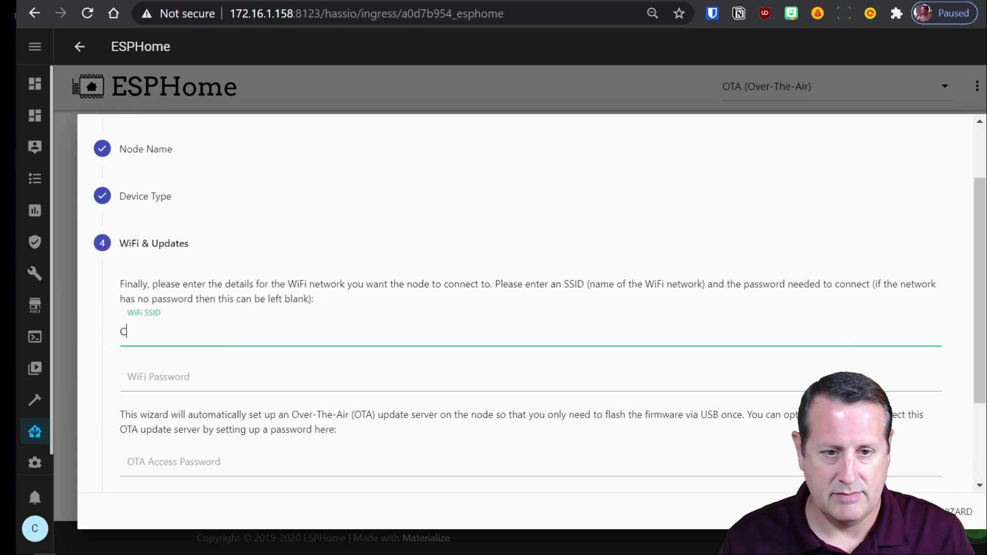
pyautogui.write('ookiesN')
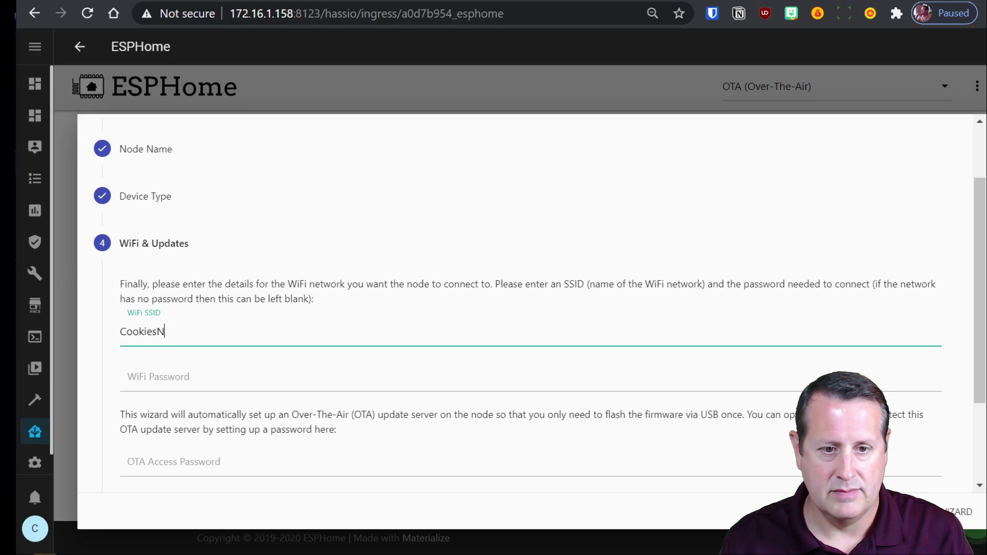
pyautogui.press('Down')
pyautogui.press('Return')
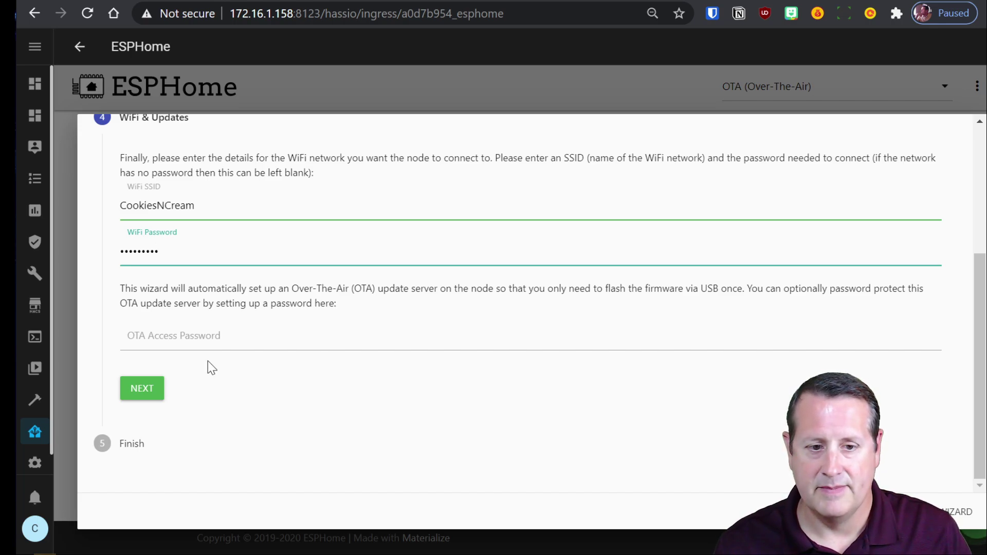
pyautogui.click(153, 391)
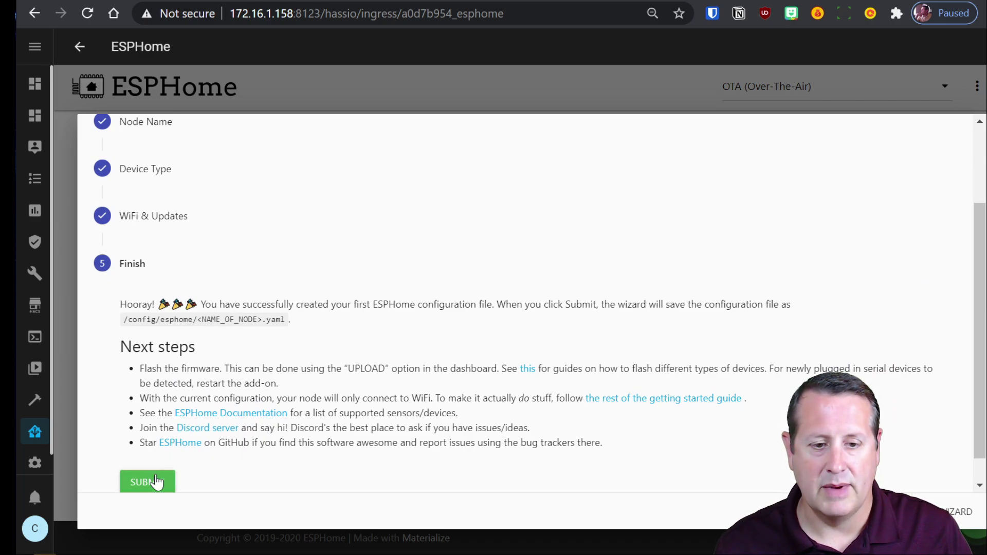
# Step: Submit the guest_br_node configuration so it appears on the ESPHome dashboard
pyautogui.scroll(-1, 157, 482)
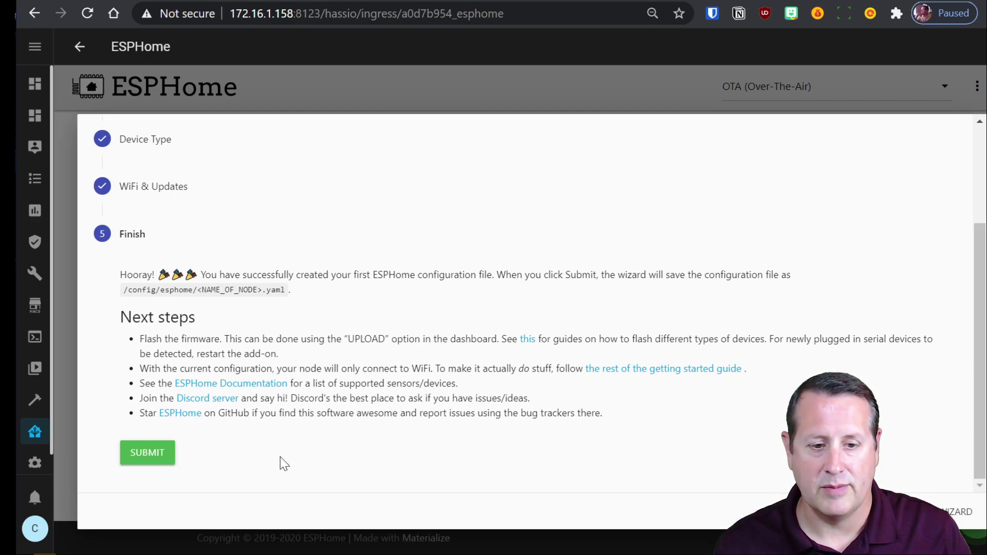
pyautogui.click(155, 459)
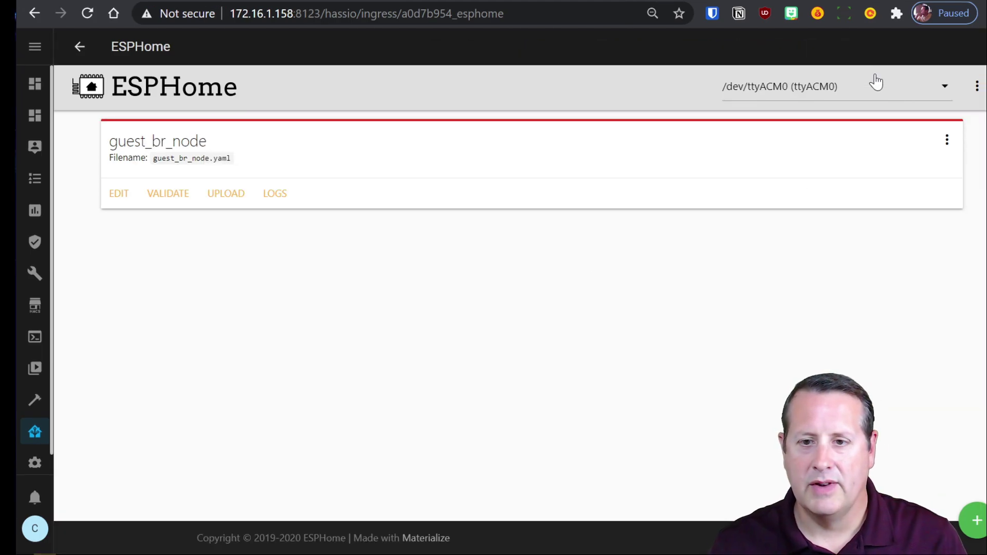
pyautogui.click(848, 83)
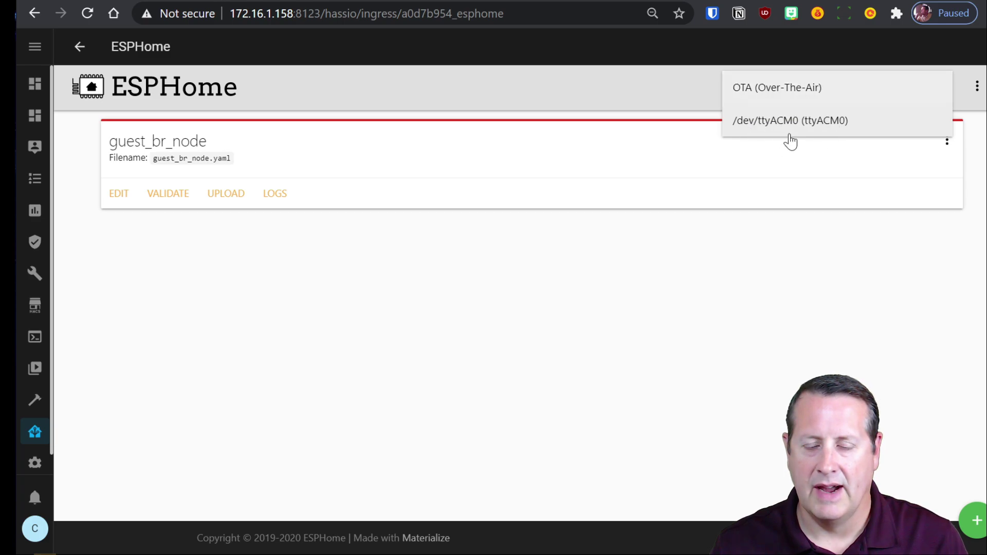
pyautogui.click(575, 322)
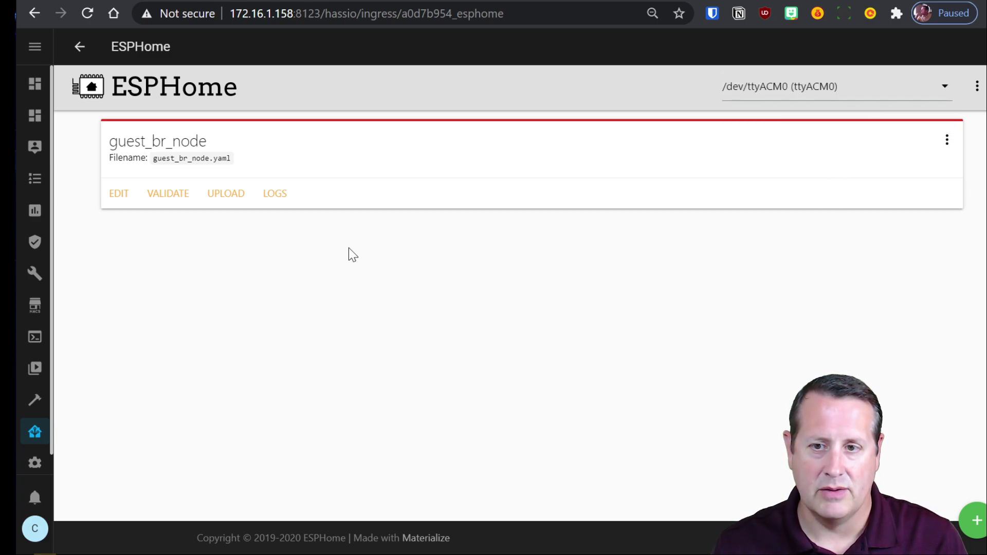
pyautogui.click(80, 48)
# Step: Restart the ESPHome add-on, review its log, and reopen the ESPHome web UI
pyautogui.click(80, 50)
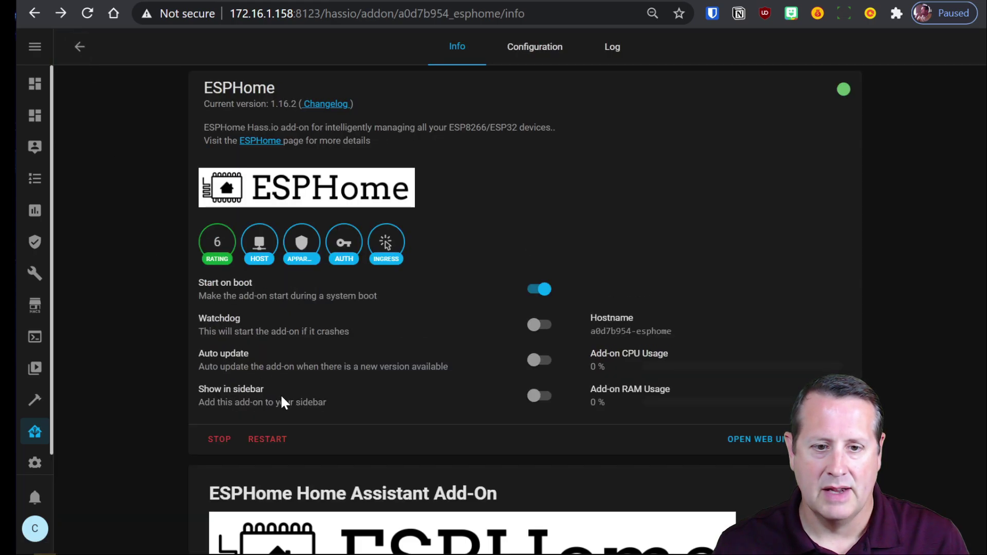
pyautogui.click(268, 439)
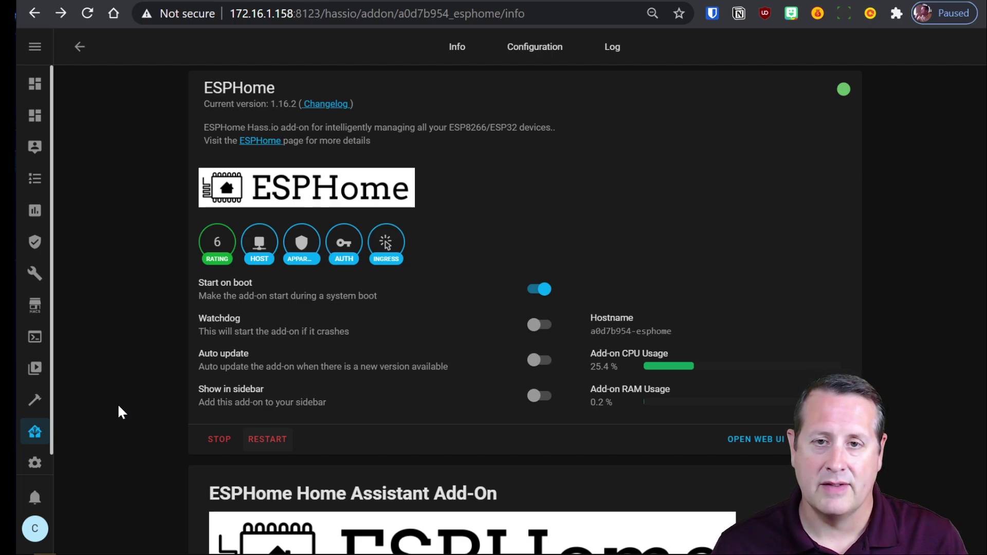
pyautogui.click(619, 49)
pyautogui.scroll(-3, 411, 309)
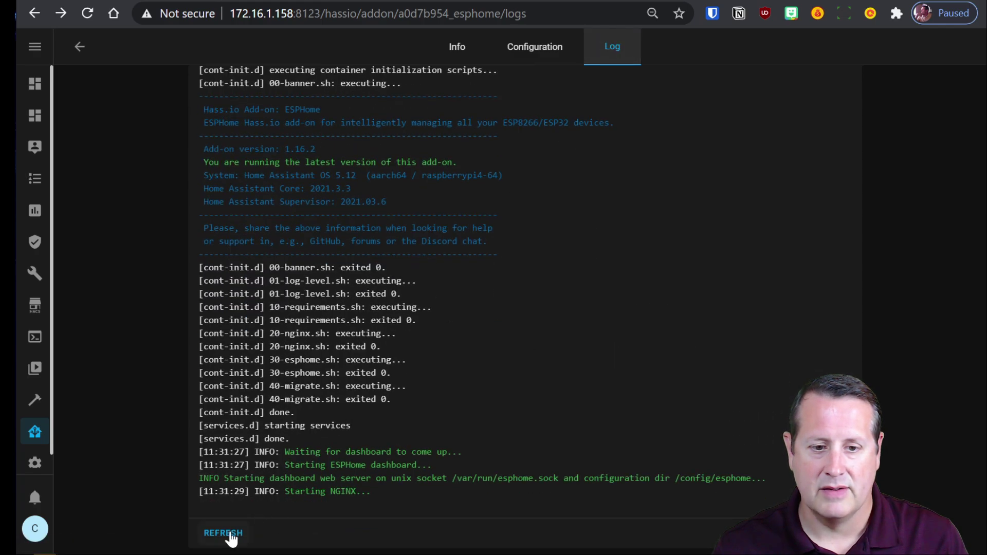
pyautogui.click(460, 52)
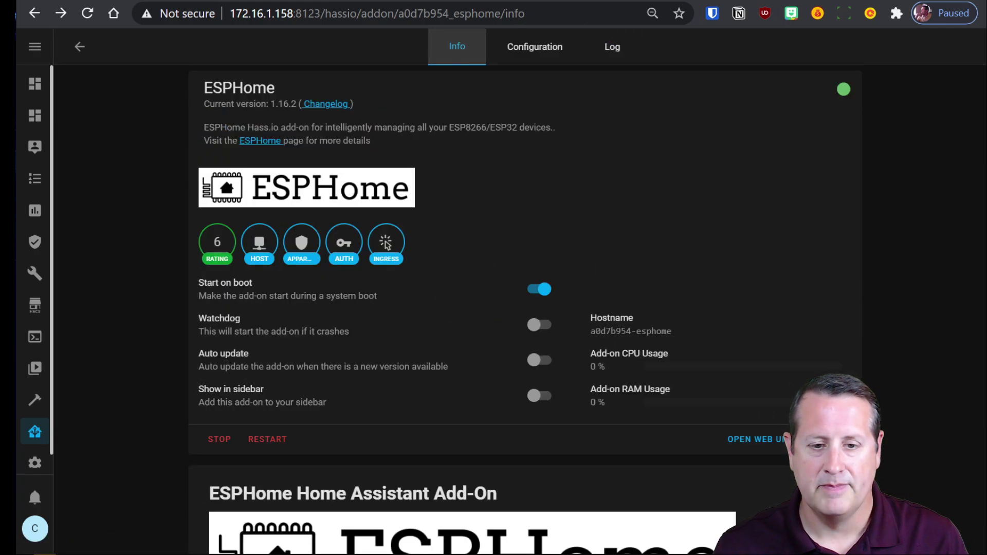
pyautogui.click(746, 440)
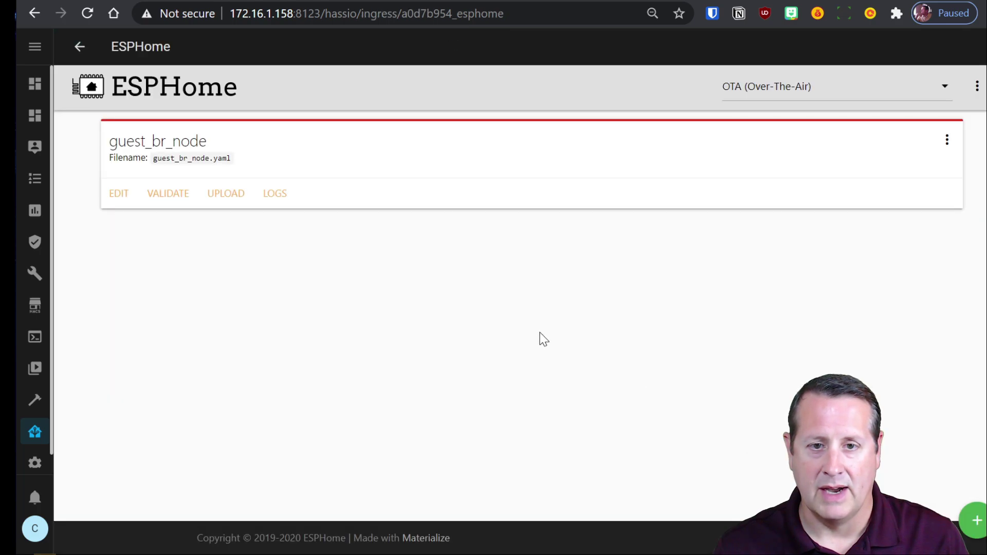
# Step: Select /dev/ttyUSB0 (CP2104 USB to UART Bridge Controller) as upload port and upload guest_br_node
pyautogui.click(860, 88)
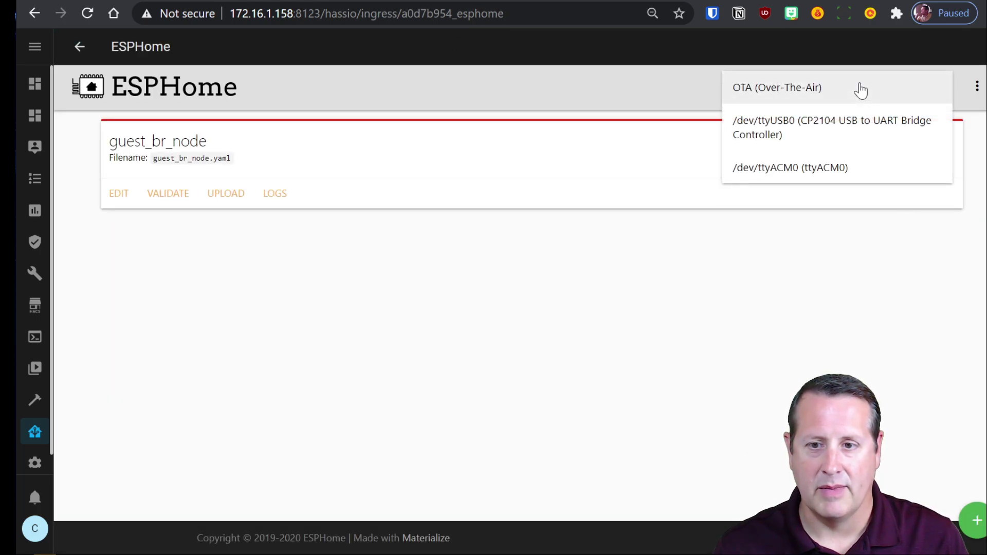
pyautogui.click(786, 133)
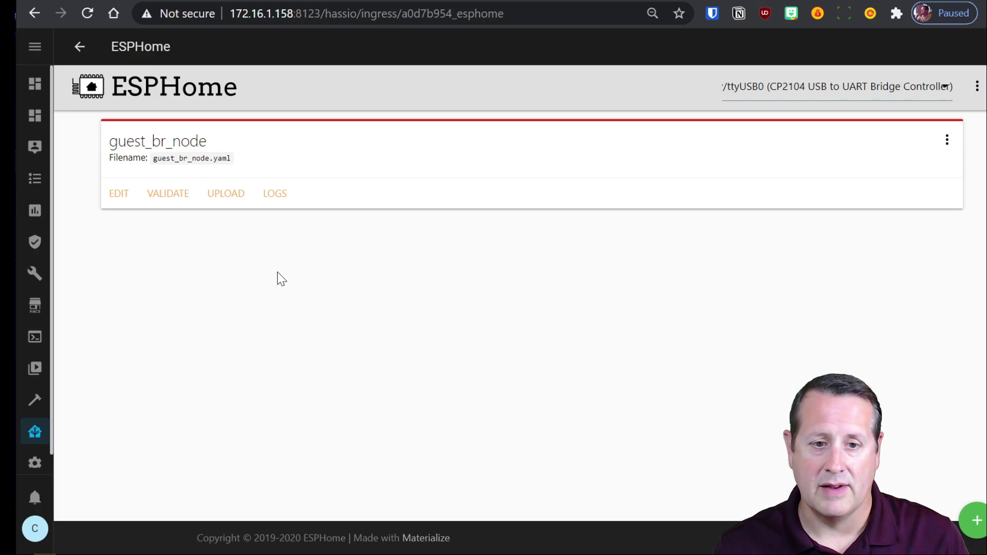
pyautogui.click(226, 194)
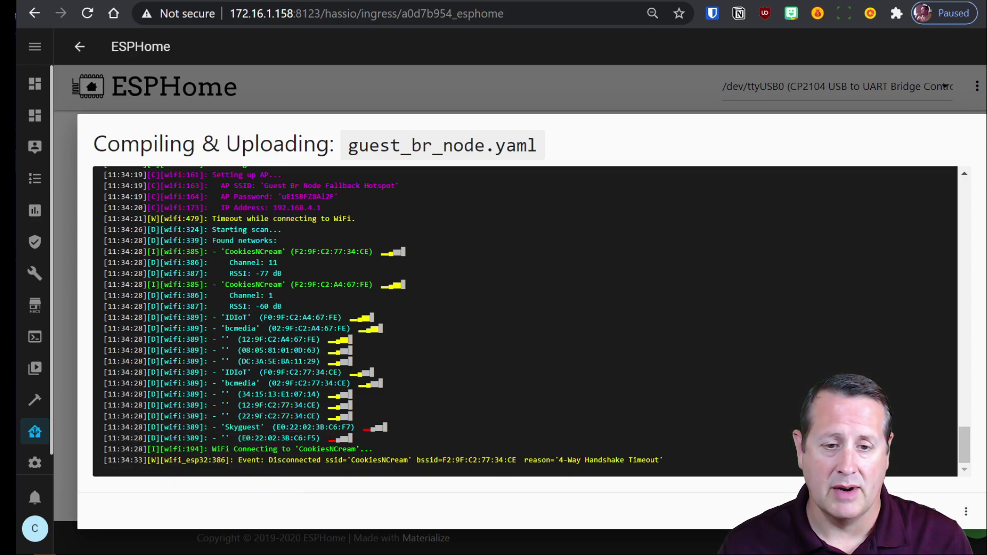
# Step: Close the Compiling & Uploading log after the CookiesNCream handshake timeout
pyautogui.press('Escape')
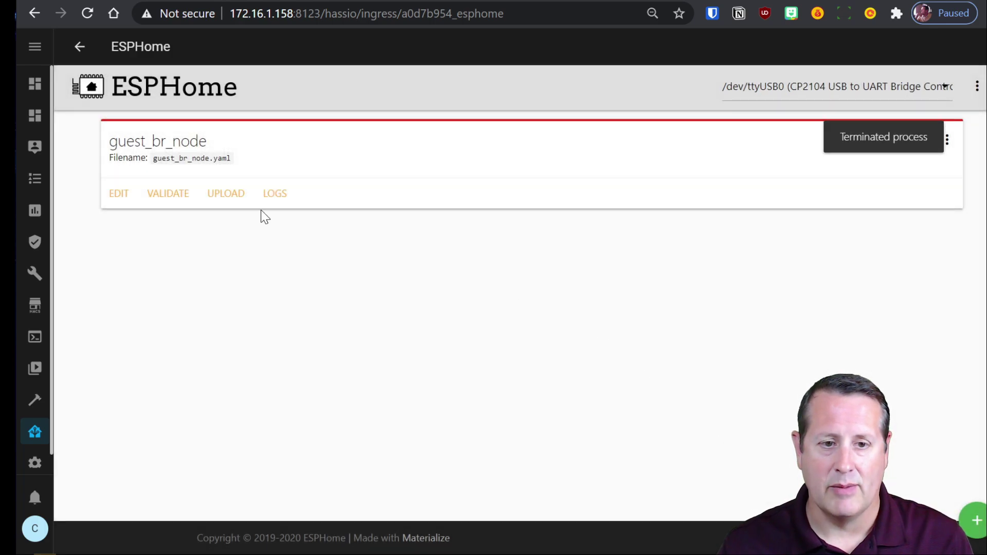
# Step: Correct the WiFi password on line 8 of guest_br_node.yaml, save it, and close the editor
pyautogui.click(119, 193)
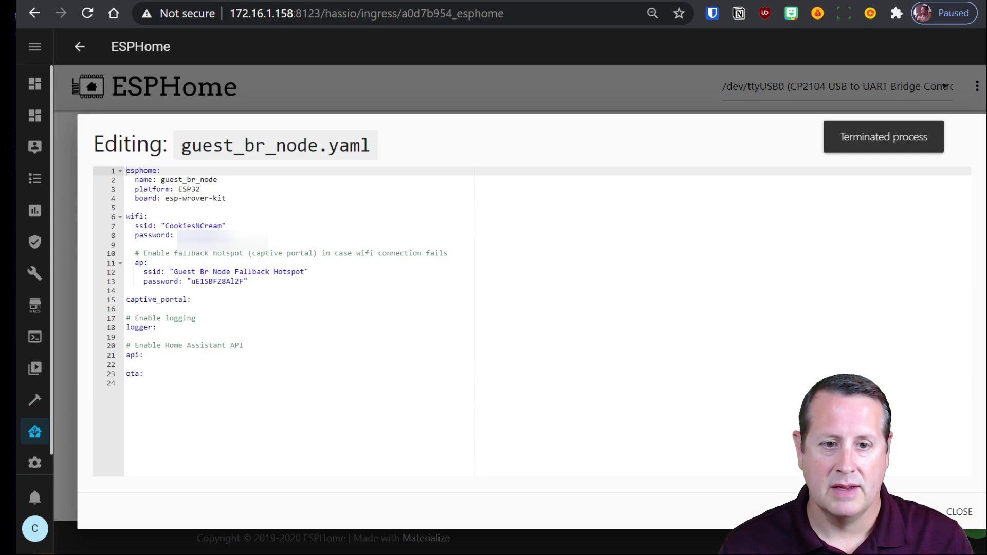
pyautogui.click(271, 236)
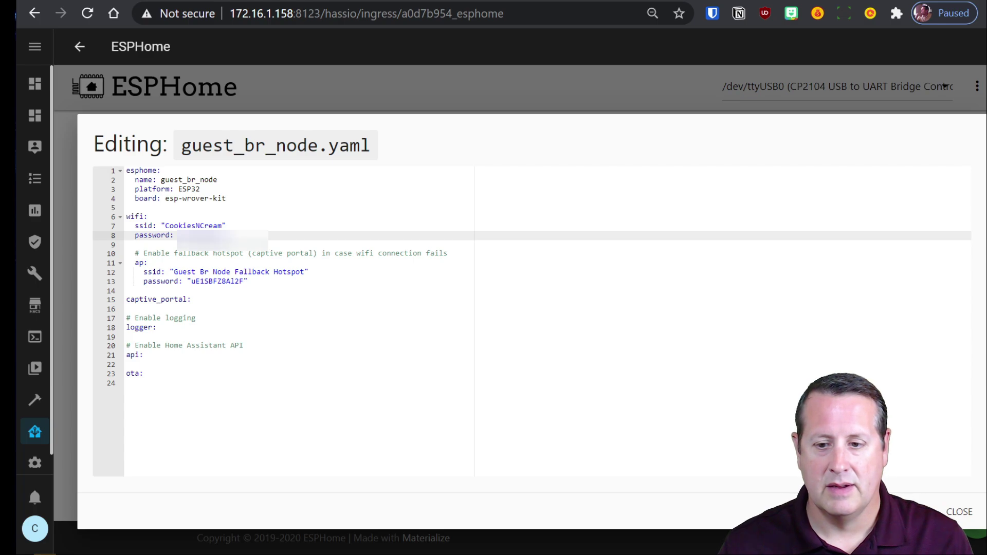
pyautogui.hotkey('ctrl', 's')
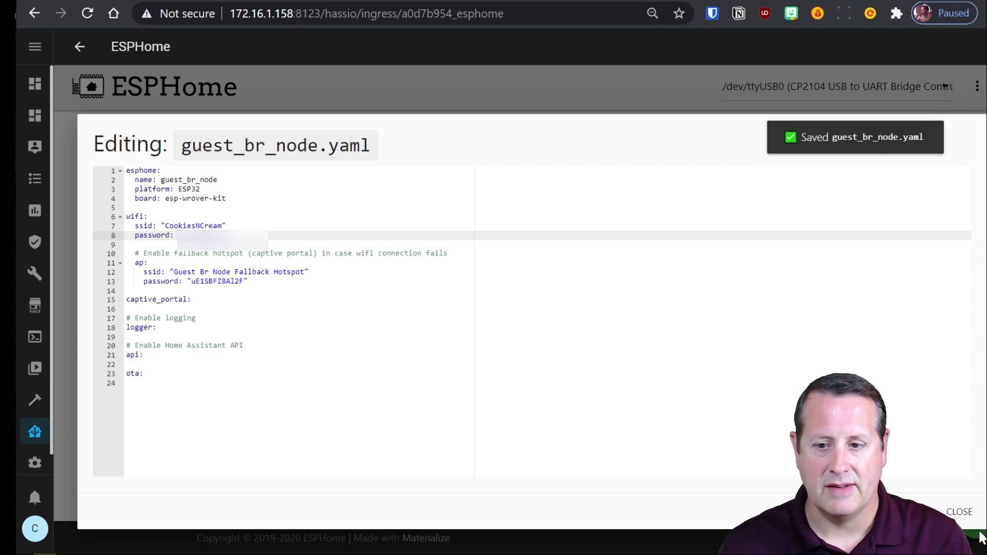
pyautogui.click(960, 512)
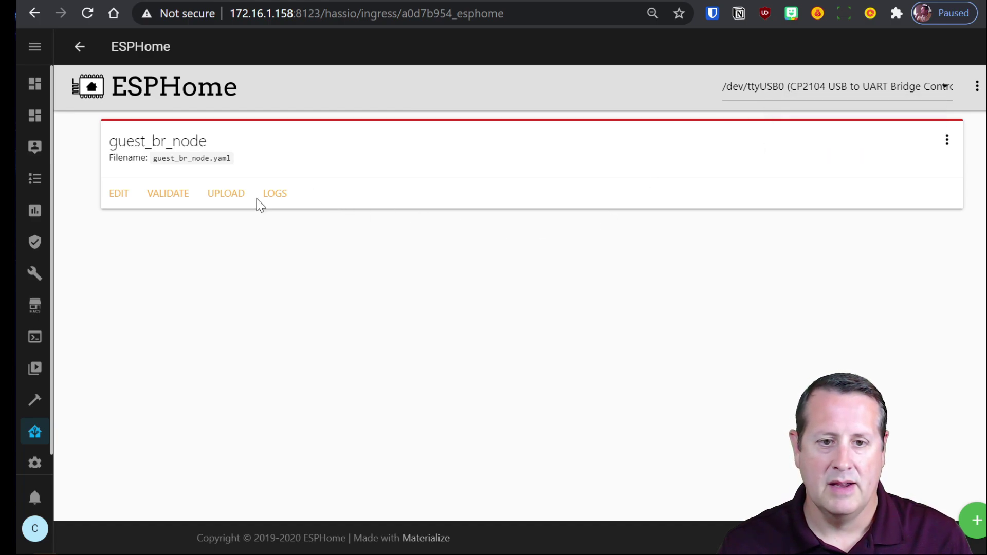
# Step: Reflash guest_br_node until it joins CookiesNCream at 172.16.1.135, then stop the upload log
pyautogui.click(225, 195)
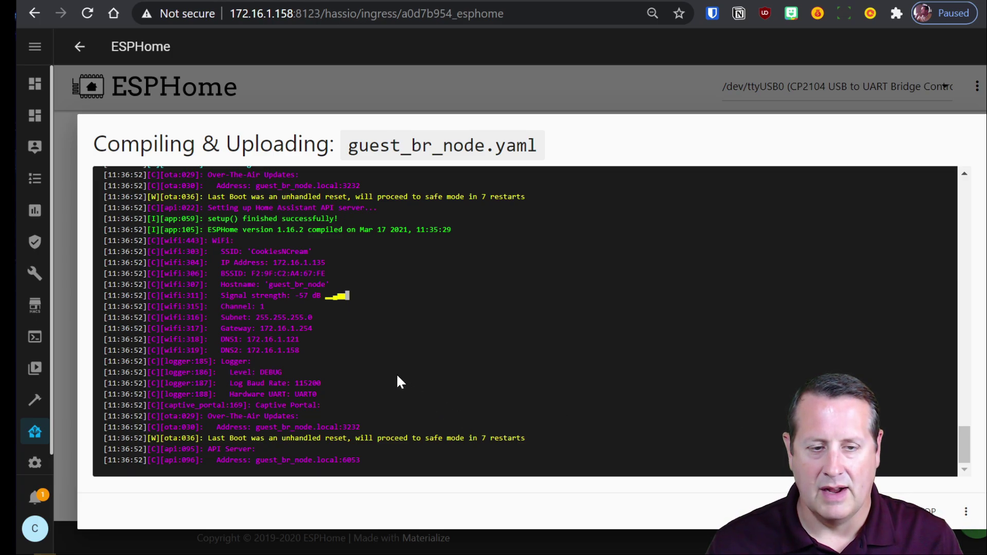
pyautogui.click(945, 507)
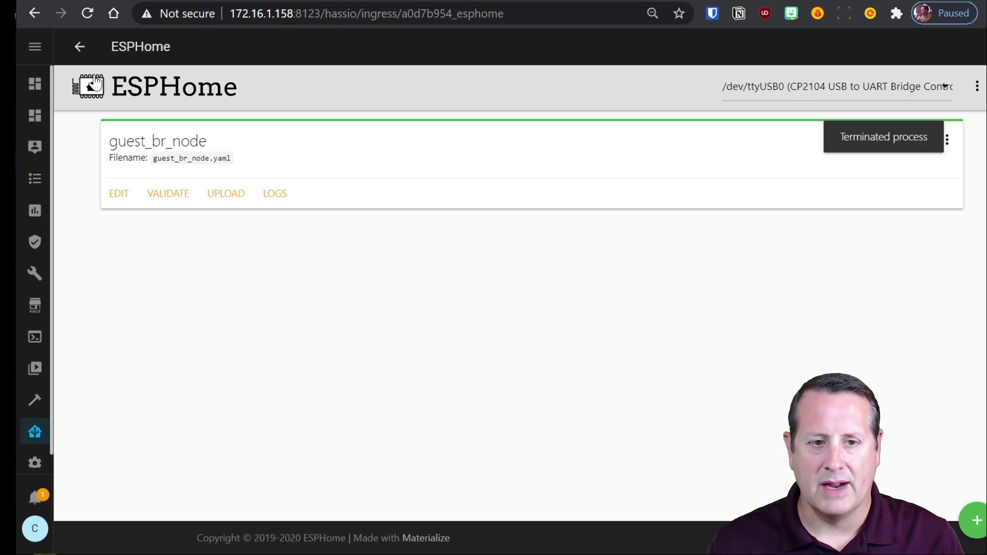
# Step: Go to Configuration > Integrations and begin setting up the discovered ESPHome: guest_br_node
pyautogui.click(35, 463)
pyautogui.click(649, 175)
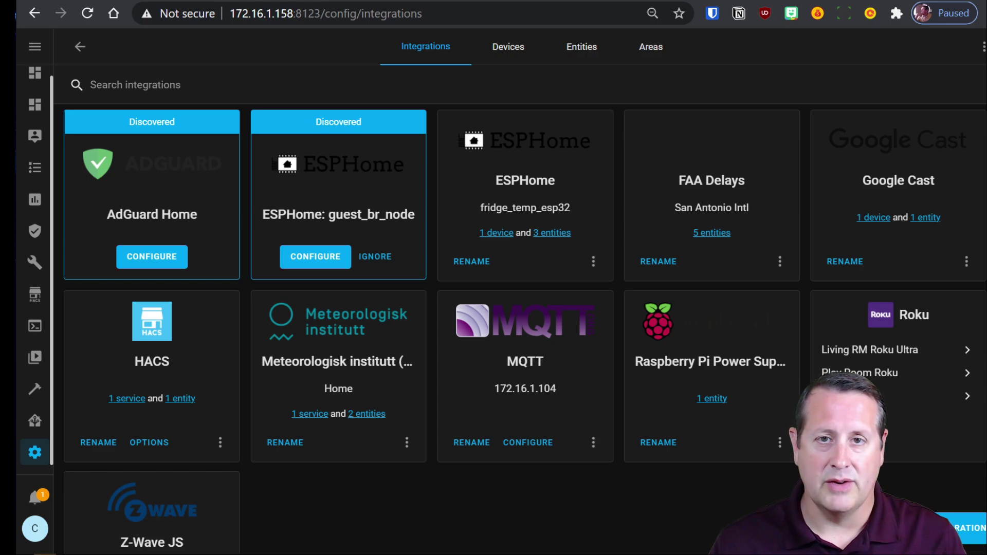
pyautogui.click(312, 262)
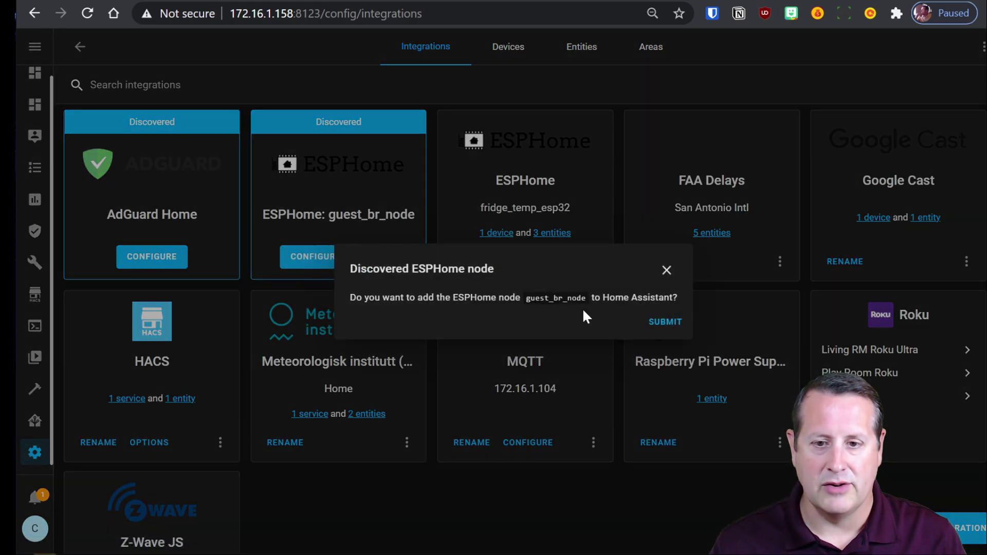
# Step: Confirm adding guest_br_node, assign it to a new 'Guest BR' area, and finish setup
pyautogui.click(665, 322)
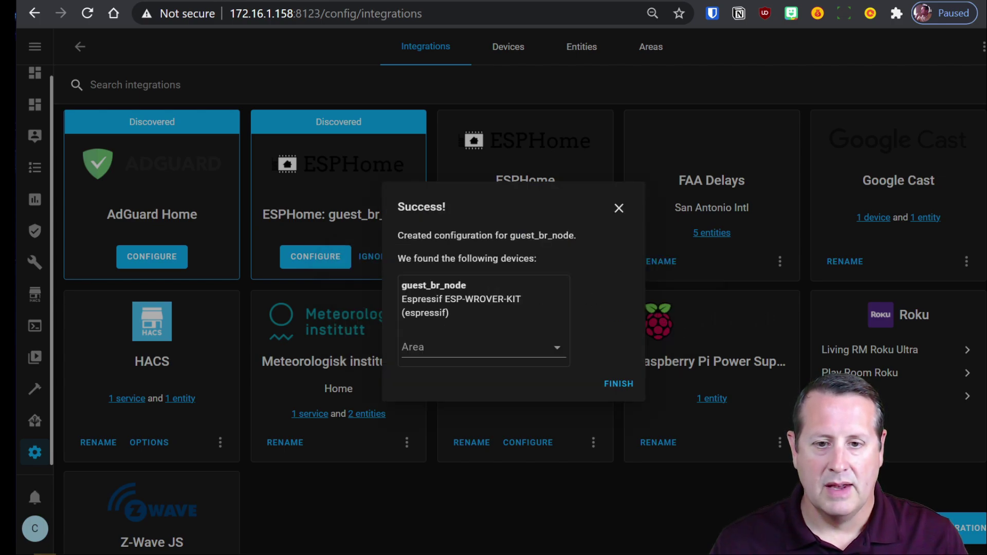
pyautogui.click(483, 347)
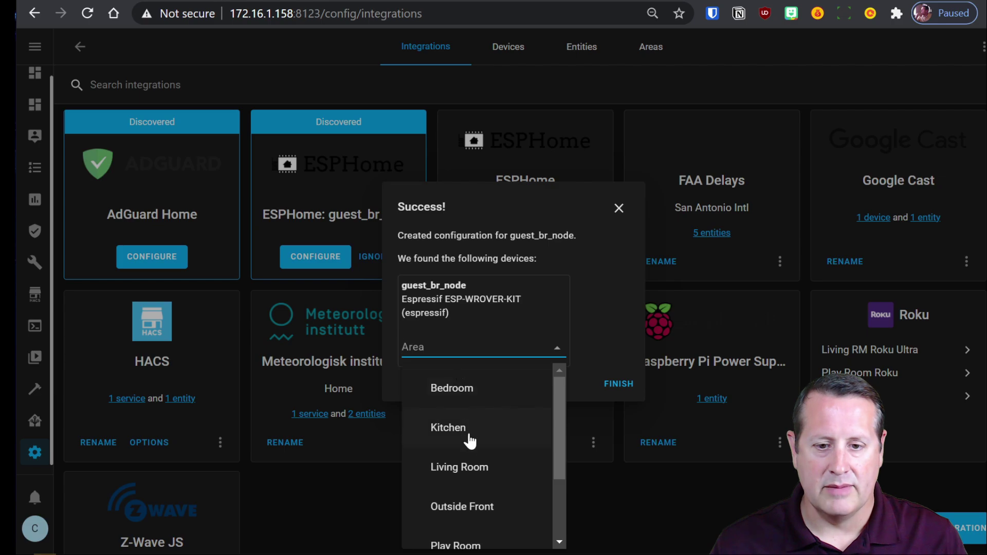
pyautogui.scroll(-1, 475, 460)
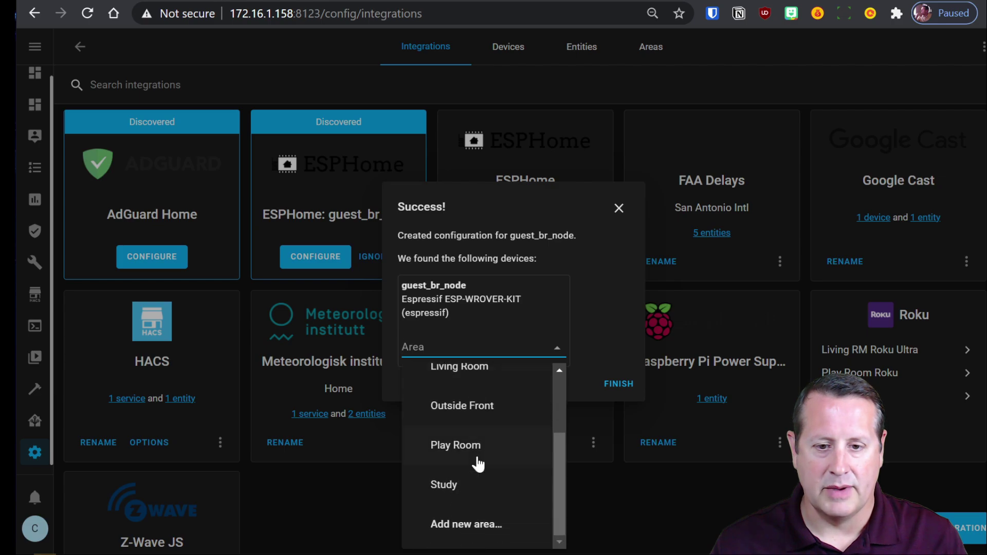
pyautogui.click(483, 523)
pyautogui.write('G')
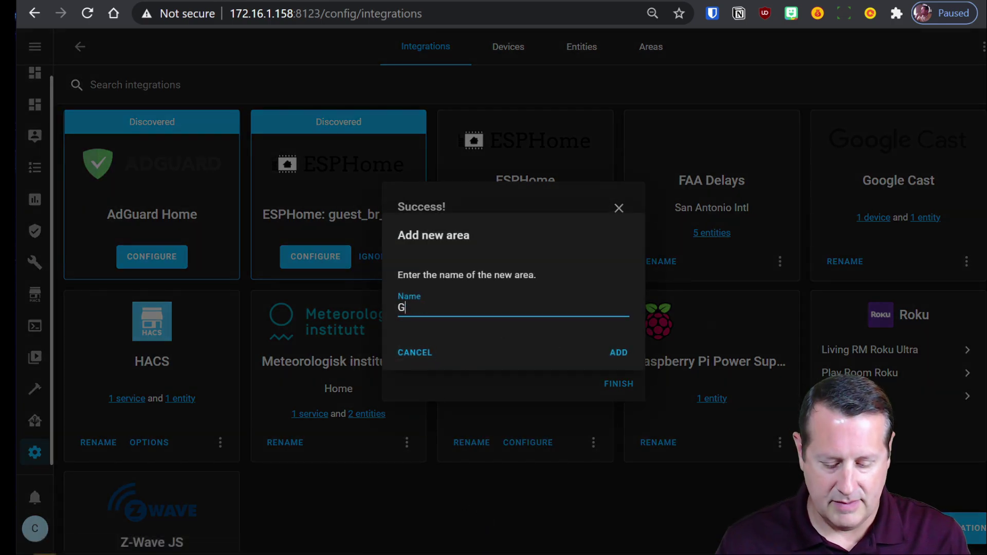
pyautogui.write('uest BR')
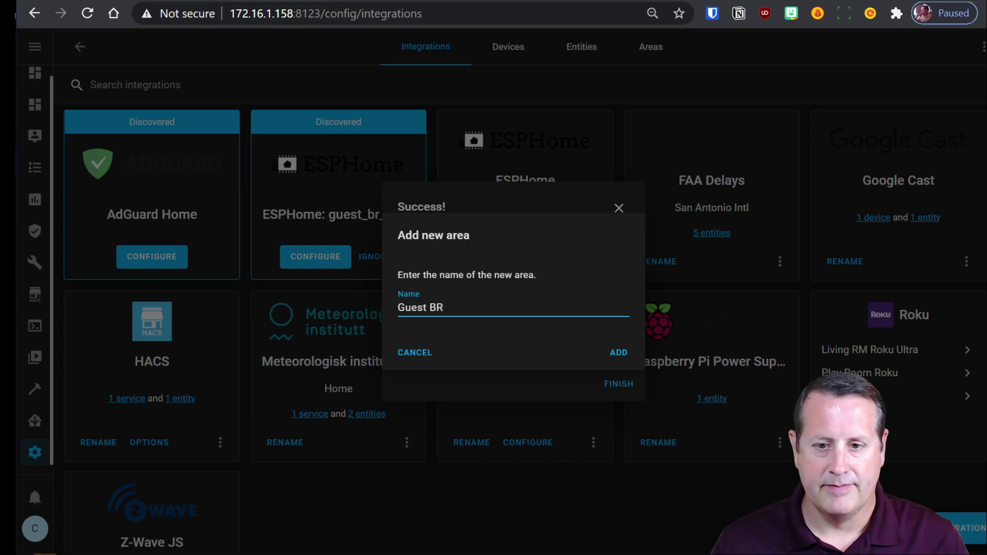
pyautogui.click(608, 358)
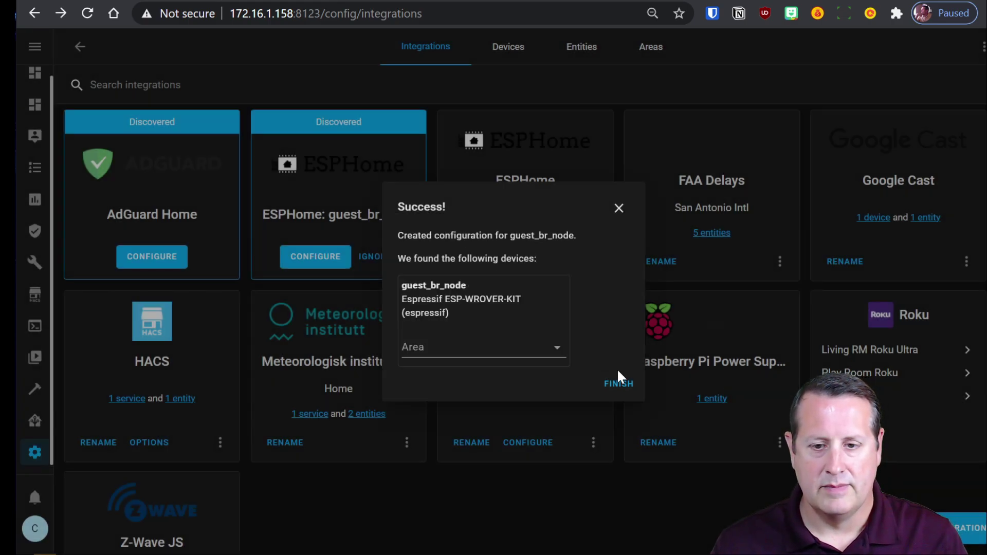
pyautogui.click(617, 385)
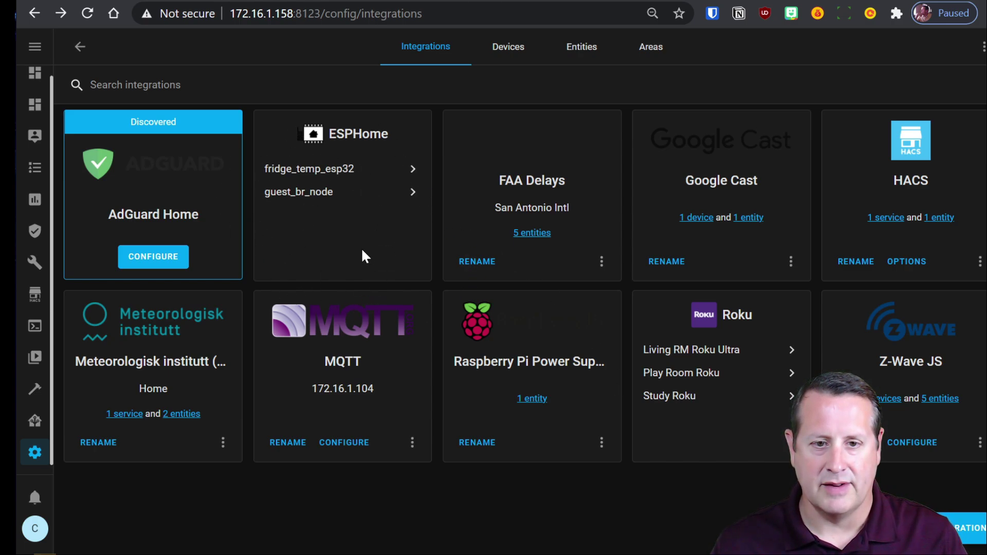
pyautogui.click(310, 191)
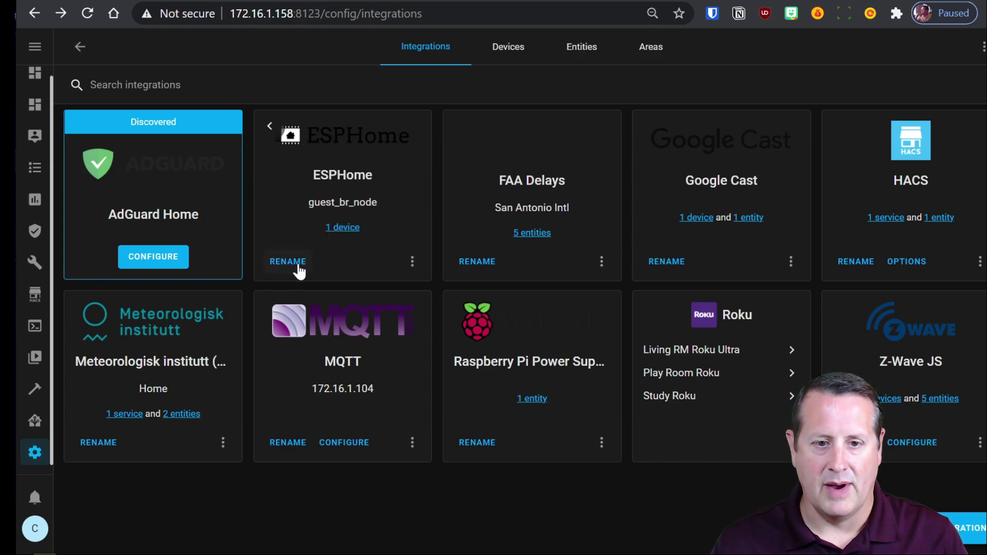
pyautogui.click(350, 228)
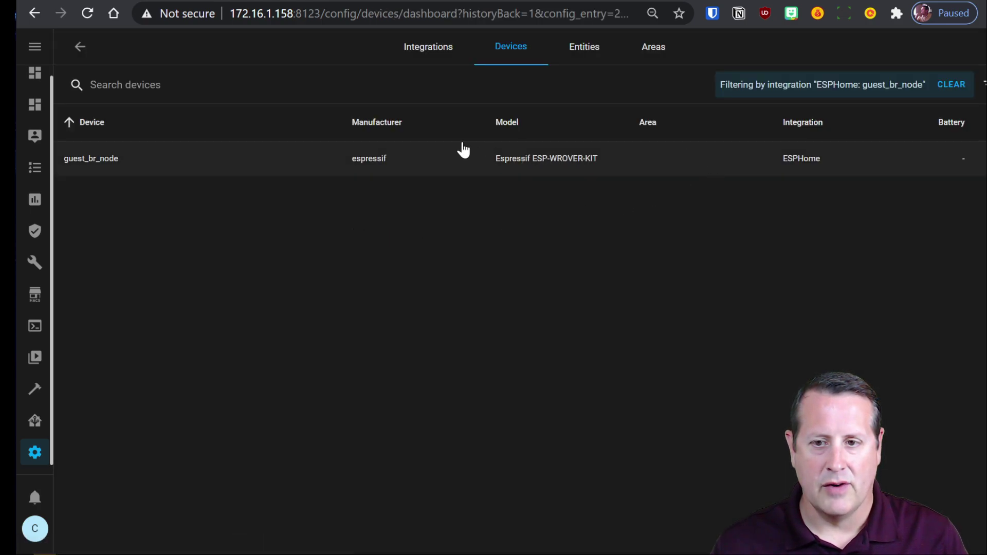
pyautogui.click(79, 51)
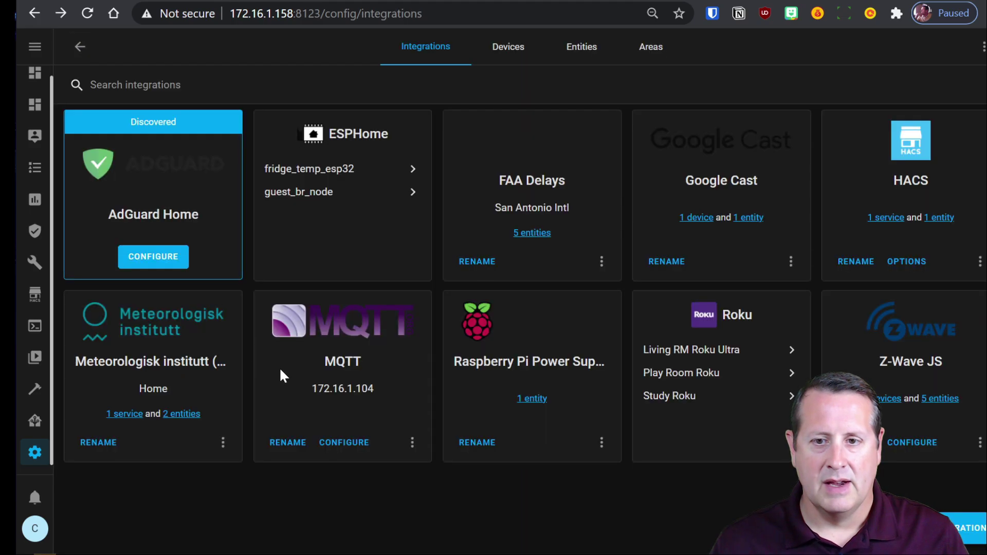